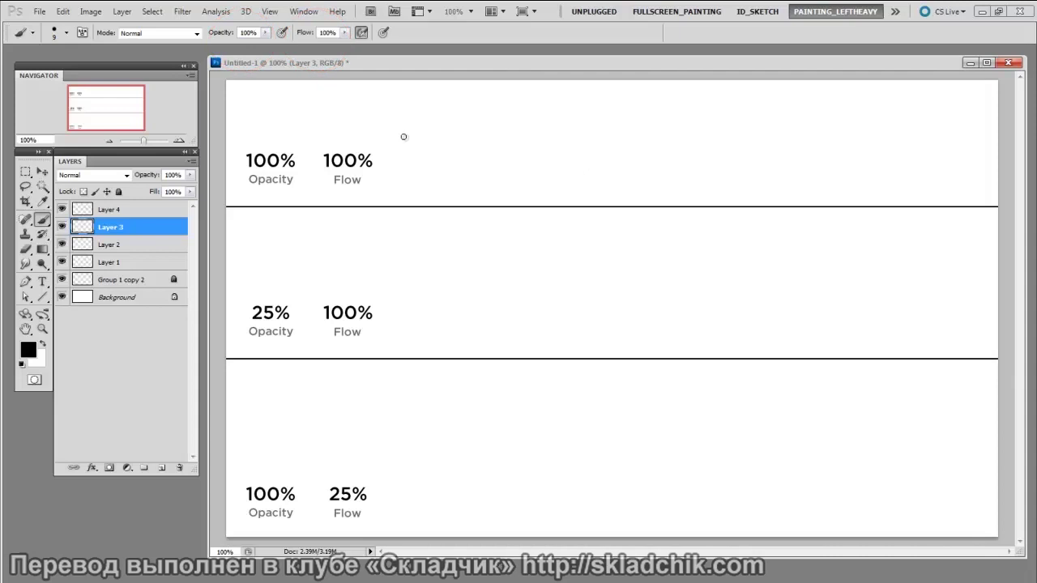
- On Layer 3, paint a wavy line, diagonal hatching and a 50 px brush patch in the 100% opacity, 100% flow row
mouse_move(473, 137)
mouse_down()
mouse_move(597, 105)
mouse_move(651, 108)
mouse_up()
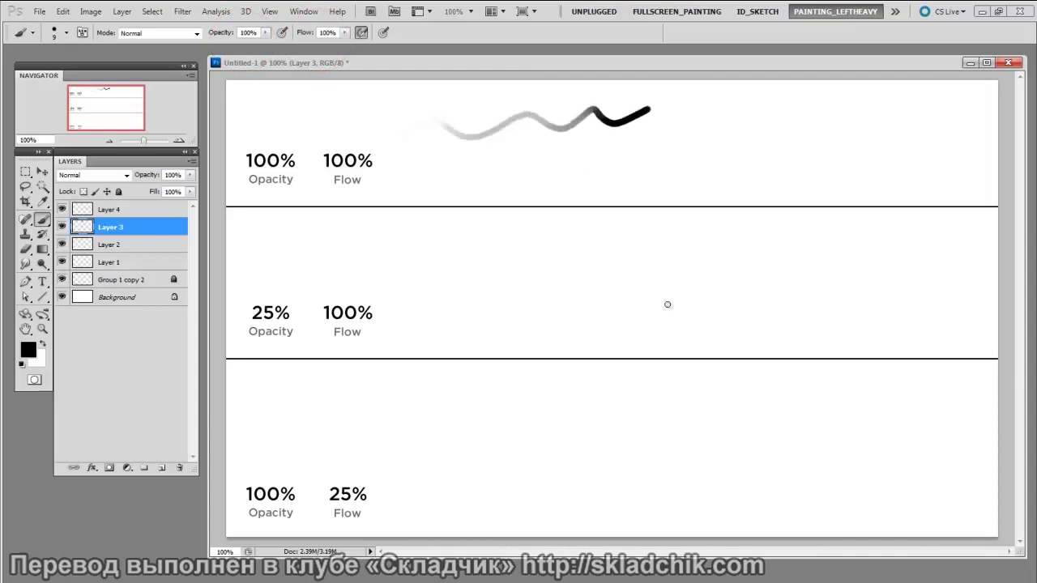
mouse_move(638, 162)
mouse_down()
mouse_move(745, 102)
mouse_move(782, 120)
mouse_move(699, 175)
mouse_move(846, 154)
mouse_move(850, 167)
mouse_move(752, 175)
mouse_up()
key(bracketright)
key(bracketright)
key(bracketright)
key(bracketright)
key(bracketright)
mouse_move(819, 111)
mouse_down()
mouse_move(893, 111)
mouse_move(850, 130)
mouse_move(892, 142)
mouse_move(842, 155)
mouse_move(956, 166)
mouse_move(918, 179)
mouse_move(945, 192)
mouse_move(916, 199)
mouse_up()
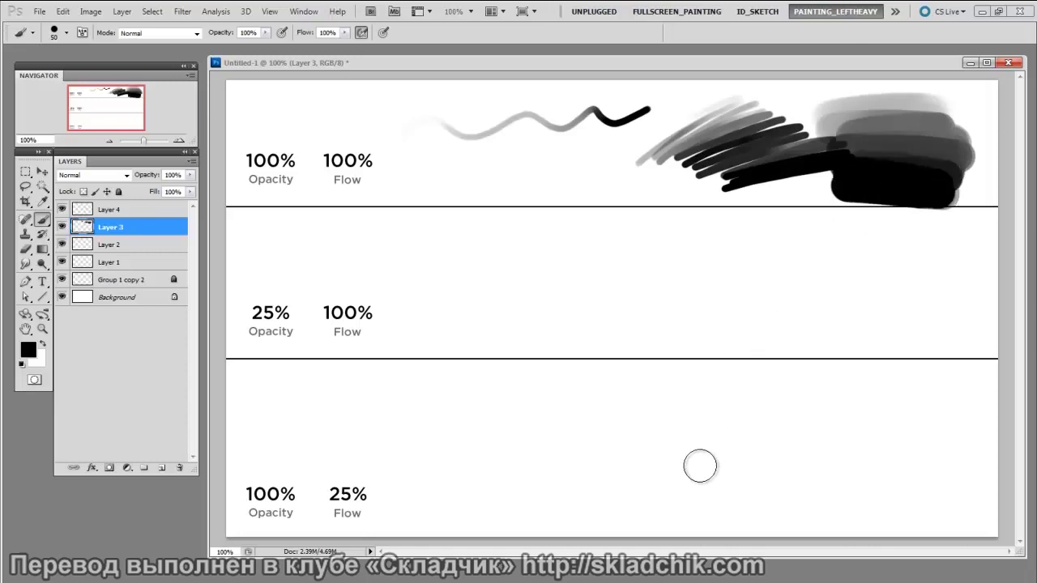
- Set the brush opacity to 25% and size to 25 px, and paint a wavy stroke across the 25% opacity row
key(bracketleft)
key(bracketleft)
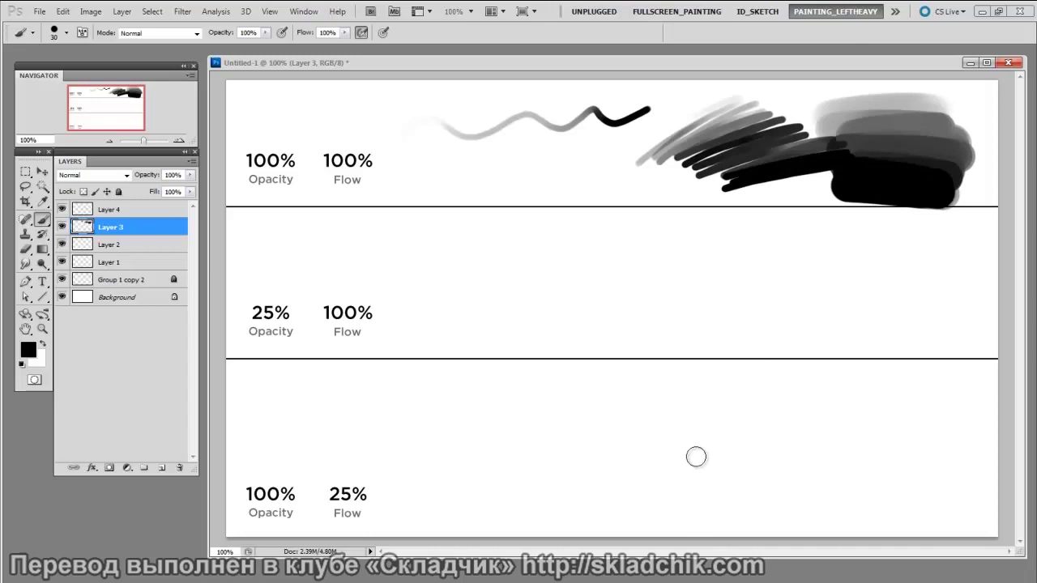
click(265, 32)
drag(263, 45, 214, 60)
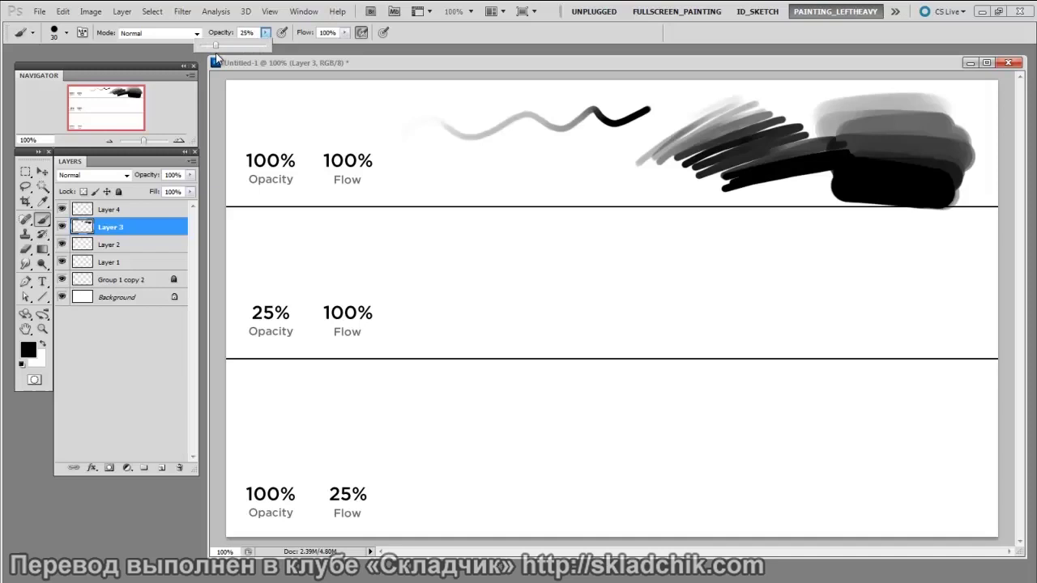
click(448, 37)
key(bracketleft)
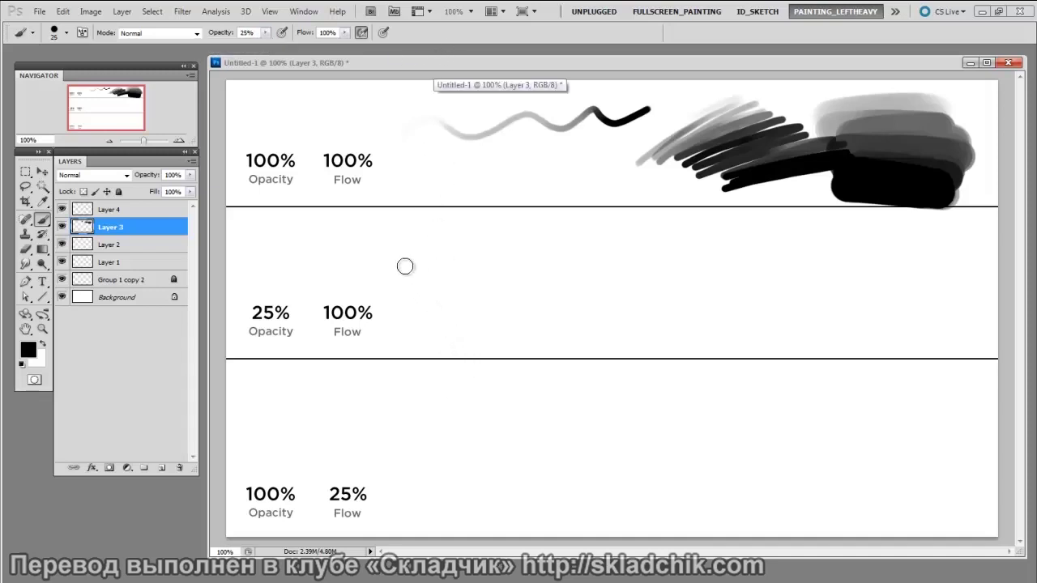
mouse_move(403, 261)
mouse_down()
mouse_move(444, 276)
mouse_move(570, 264)
mouse_move(610, 272)
mouse_move(658, 257)
mouse_up()
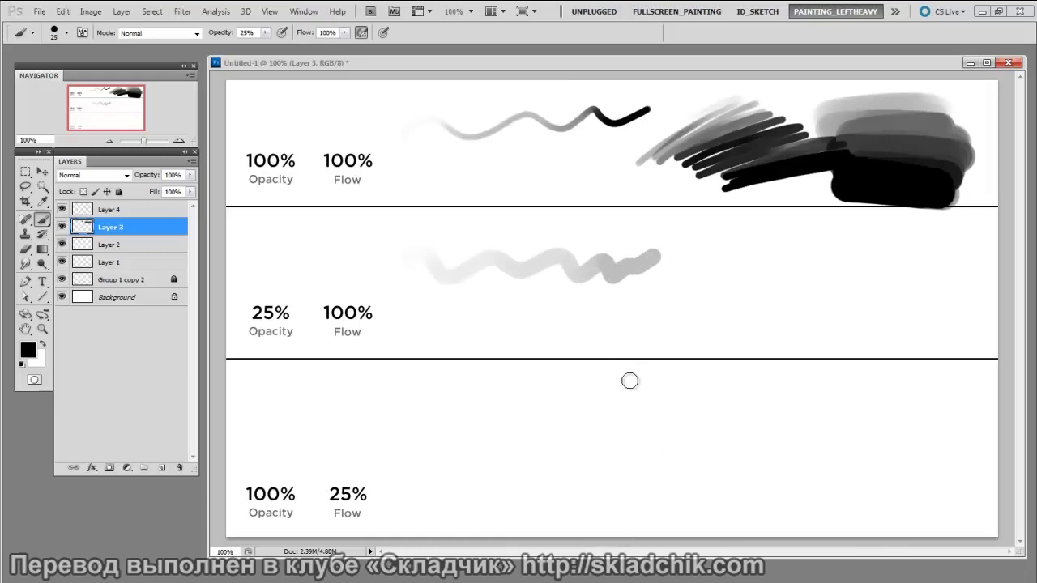
- Paint a zigzag and several overlapping scribbled patches across the 25% opacity row with a 15 px brush
key(bracketleft)
mouse_move(484, 322)
mouse_down()
mouse_move(614, 321)
mouse_move(825, 284)
mouse_move(799, 276)
mouse_move(850, 300)
mouse_move(826, 323)
mouse_up()
mouse_move(791, 290)
mouse_down()
mouse_move(835, 273)
mouse_move(777, 283)
mouse_up()
mouse_move(698, 321)
mouse_down()
mouse_move(749, 314)
mouse_move(727, 293)
mouse_move(748, 271)
mouse_move(654, 277)
mouse_move(715, 374)
mouse_move(717, 299)
mouse_move(684, 341)
mouse_move(683, 274)
mouse_move(668, 296)
mouse_move(667, 308)
mouse_move(706, 256)
mouse_move(731, 242)
mouse_move(717, 264)
mouse_move(741, 250)
mouse_move(660, 333)
mouse_move(678, 306)
mouse_move(649, 315)
mouse_move(724, 220)
mouse_move(670, 279)
mouse_move(714, 247)
mouse_move(657, 321)
mouse_move(659, 333)
mouse_move(708, 294)
mouse_up()
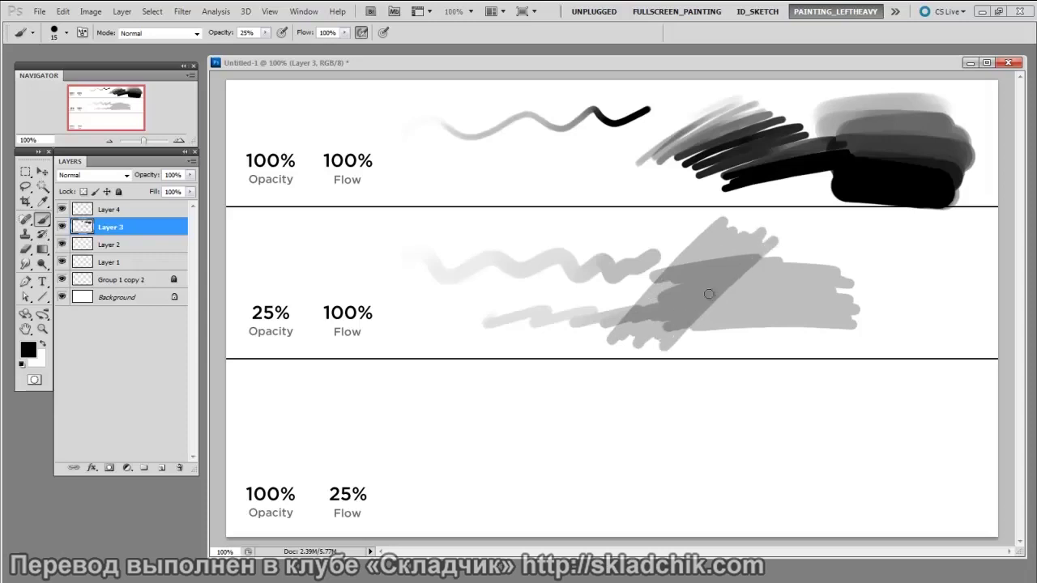
mouse_move(646, 335)
mouse_down()
mouse_move(716, 229)
mouse_move(660, 305)
mouse_move(661, 333)
mouse_move(715, 305)
mouse_move(750, 267)
mouse_up()
mouse_move(738, 226)
mouse_down()
mouse_move(617, 325)
mouse_move(655, 356)
mouse_move(752, 258)
mouse_move(689, 324)
mouse_up()
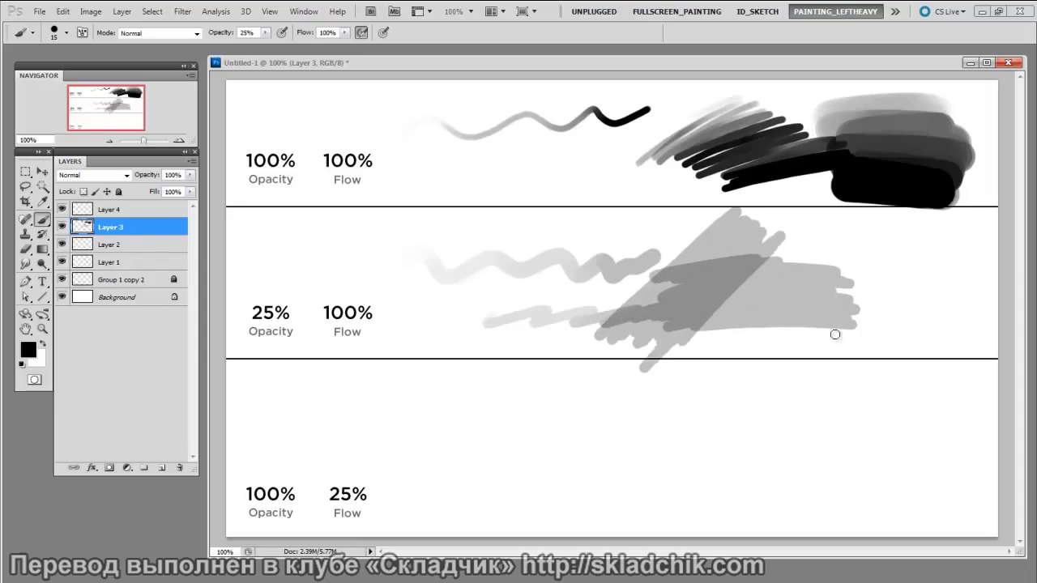
mouse_move(868, 254)
mouse_down()
mouse_move(961, 274)
mouse_move(842, 320)
mouse_move(880, 323)
mouse_move(829, 337)
mouse_move(852, 318)
mouse_move(836, 292)
mouse_move(841, 272)
mouse_move(847, 333)
mouse_up()
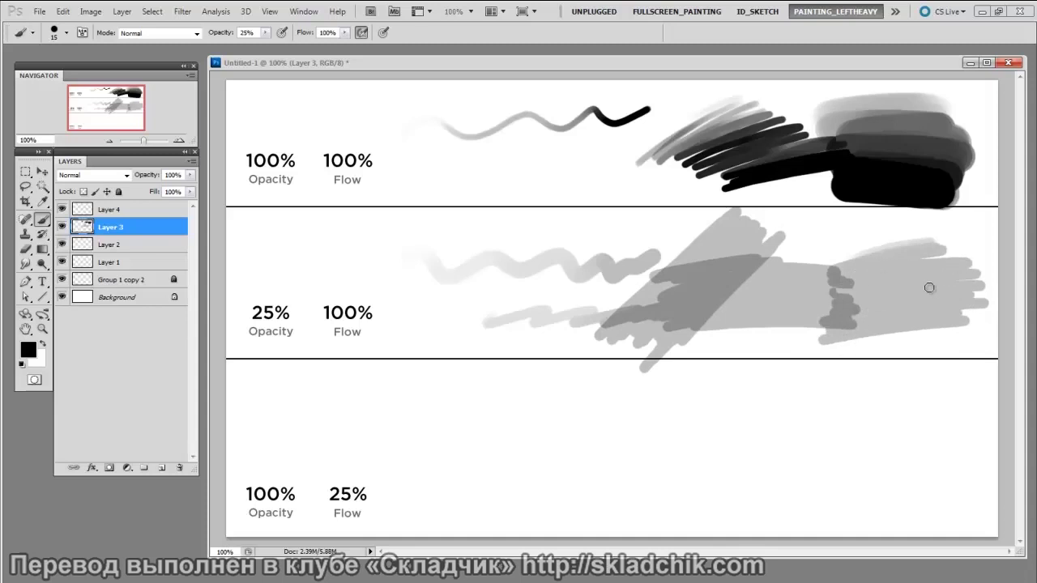
mouse_move(834, 283)
mouse_down()
mouse_move(956, 292)
mouse_move(842, 301)
mouse_move(973, 320)
mouse_move(854, 327)
mouse_move(867, 300)
mouse_move(964, 294)
mouse_move(842, 314)
mouse_move(843, 330)
mouse_move(958, 343)
mouse_up()
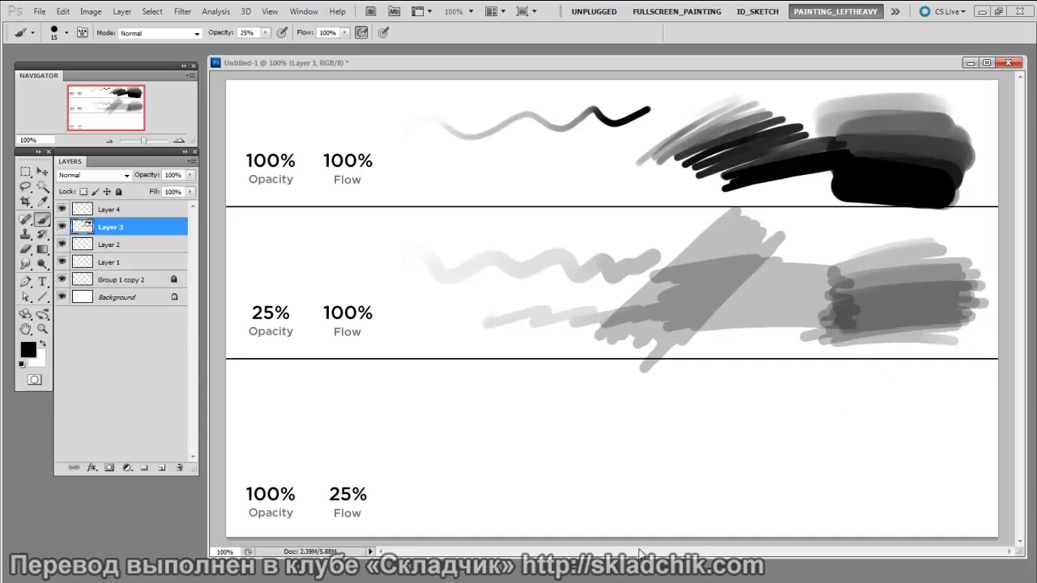
- Set the brush opacity to 100% and the flow to 24%
drag(308, 49, 360, 162)
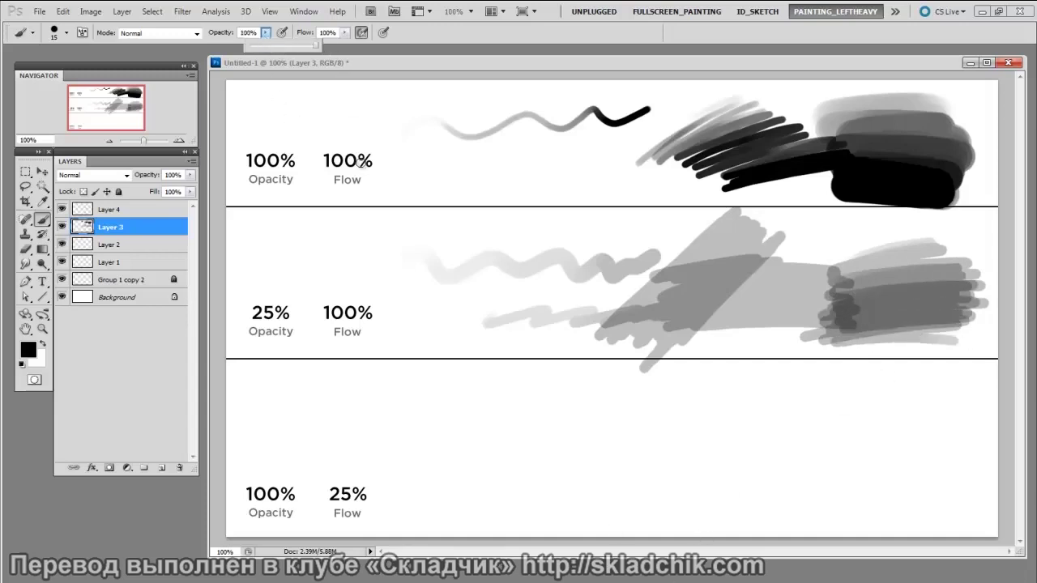
click(344, 32)
drag(337, 47, 298, 59)
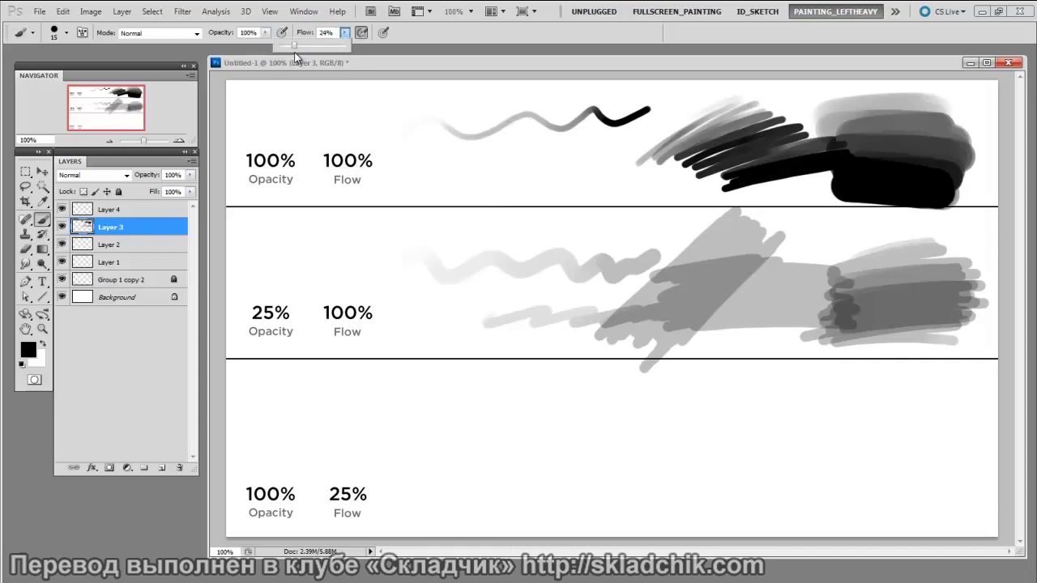
click(459, 513)
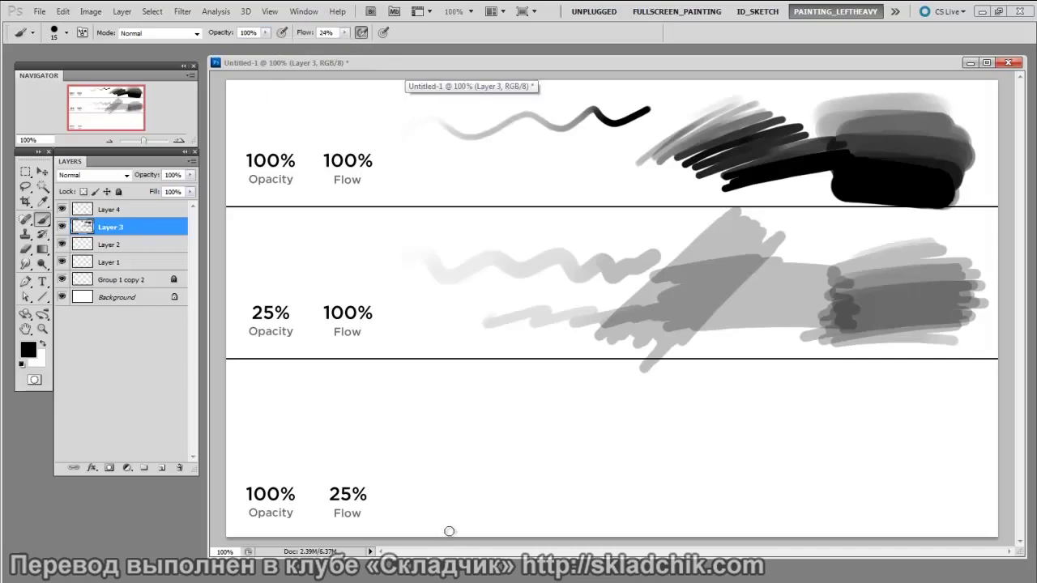
- Paint a wavy line, a densely hatched patch and a pale zigzag with a slightly larger brush in the 25% flow row
mouse_move(389, 412)
mouse_down()
mouse_move(426, 414)
mouse_move(533, 433)
mouse_move(630, 403)
mouse_up()
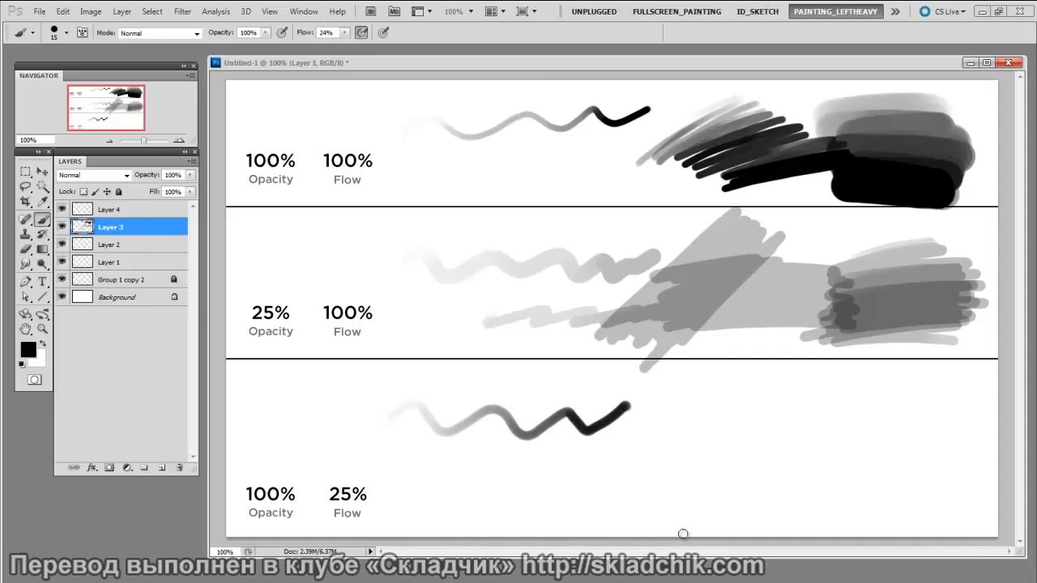
mouse_move(642, 443)
mouse_down()
mouse_move(688, 412)
mouse_move(664, 472)
mouse_move(794, 454)
mouse_move(745, 480)
mouse_move(703, 461)
mouse_move(778, 417)
mouse_move(701, 506)
mouse_move(814, 470)
mouse_move(790, 436)
mouse_up()
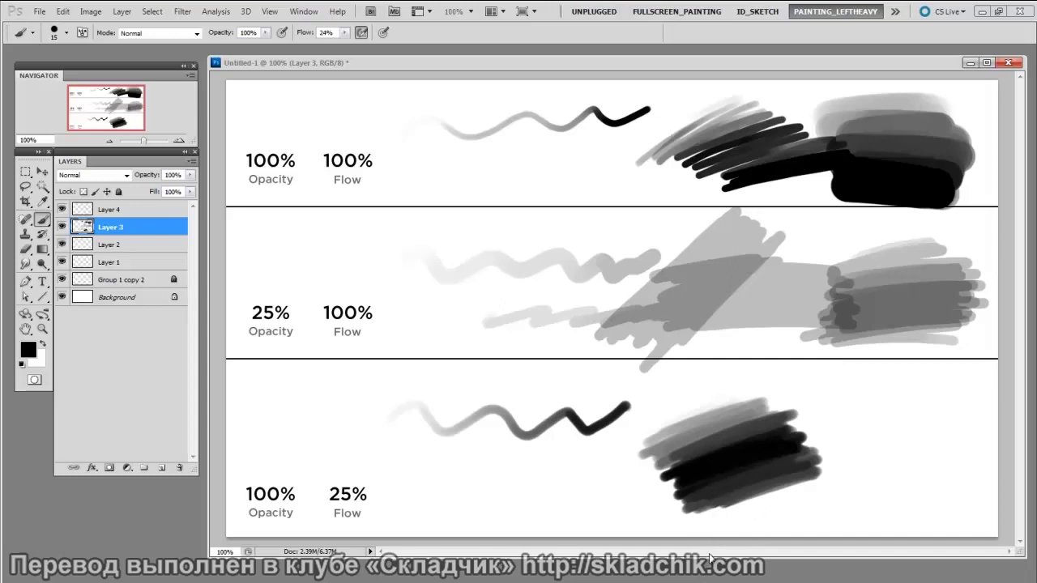
key(bracketright)
mouse_move(402, 465)
mouse_down()
mouse_move(456, 461)
mouse_move(660, 511)
mouse_up()
- Enlarge the brush to 80 px and paint a soft grey blob beside the hatched patch in the 25% flow row
key(bracketright)
key(bracketright)
key(bracketright)
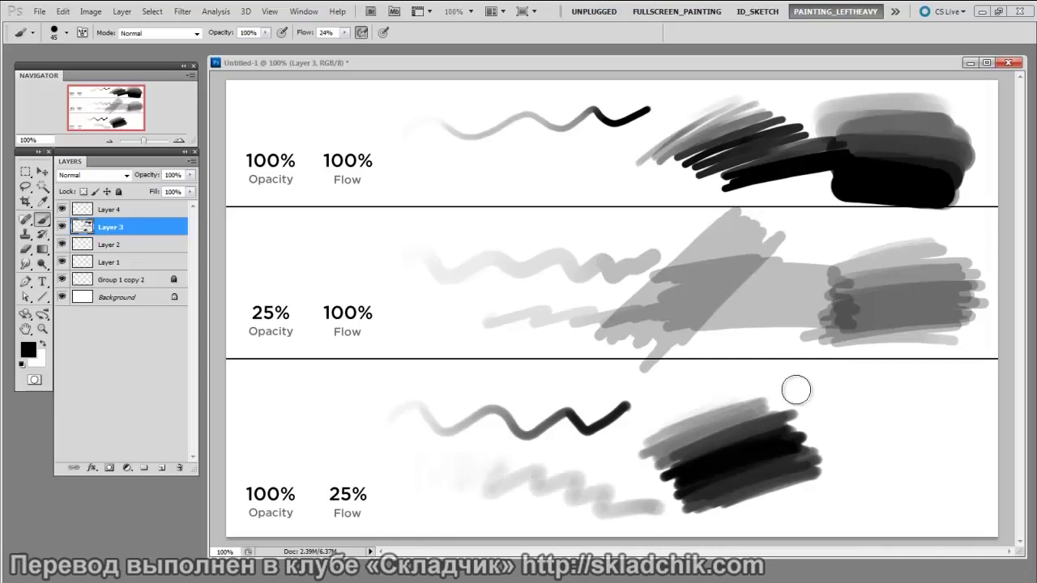
drag(908, 417, 919, 437)
key(bracketright)
key(bracketright)
key(bracketright)
mouse_move(802, 381)
mouse_down()
mouse_move(914, 422)
mouse_move(836, 388)
mouse_move(909, 413)
mouse_move(911, 474)
mouse_move(837, 441)
mouse_move(826, 425)
mouse_move(928, 451)
mouse_move(955, 446)
mouse_move(848, 439)
mouse_move(891, 439)
mouse_up()
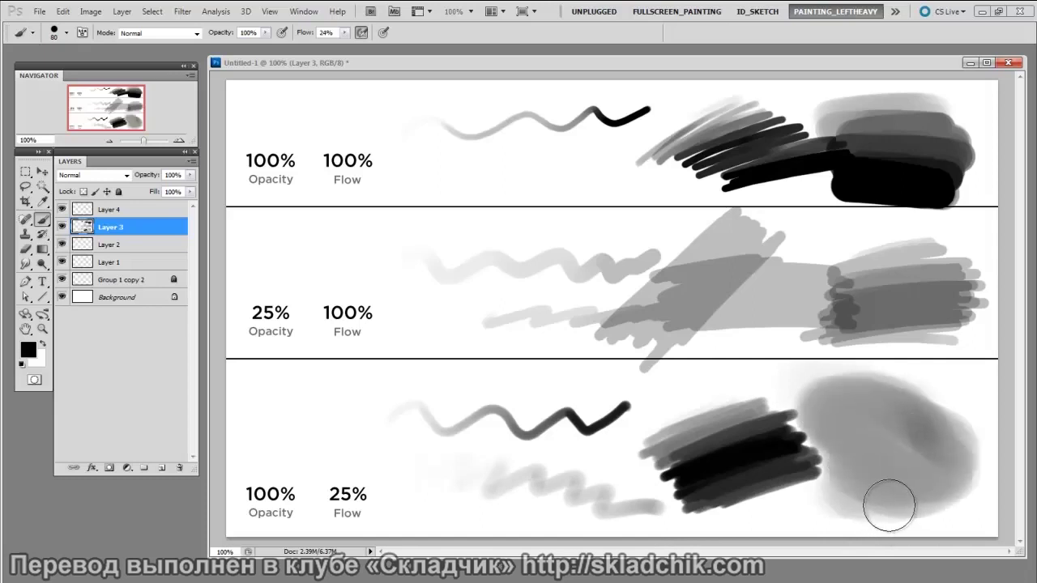
- Reduce the brush to 45 px and add a darker stroke over the grey blob
key(bracketleft)
key(bracketleft)
key(bracketleft)
key(bracketleft)
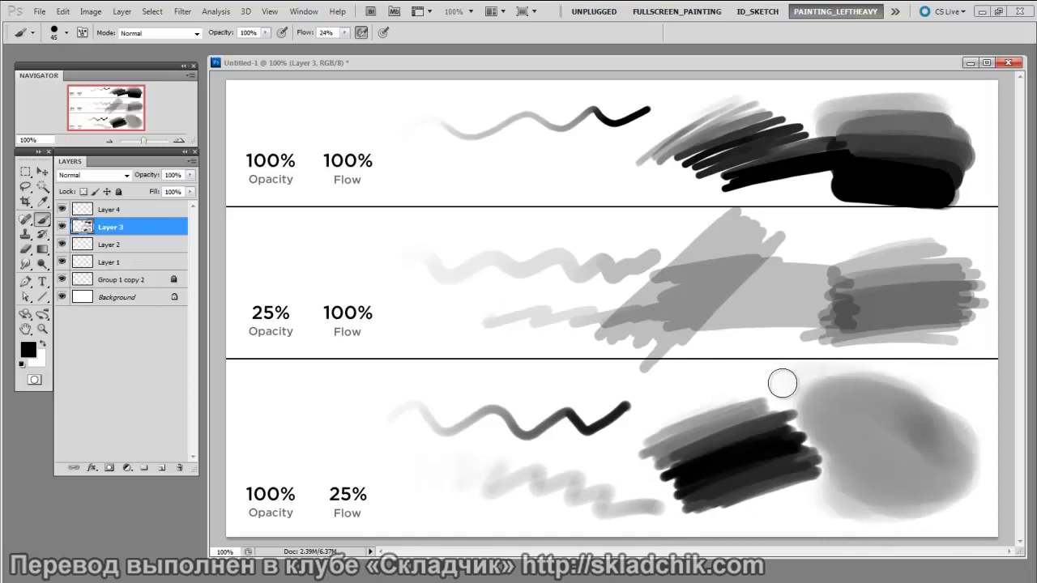
mouse_move(856, 394)
mouse_down()
mouse_move(918, 433)
mouse_move(916, 484)
mouse_move(881, 505)
mouse_move(905, 507)
mouse_move(928, 387)
mouse_up()
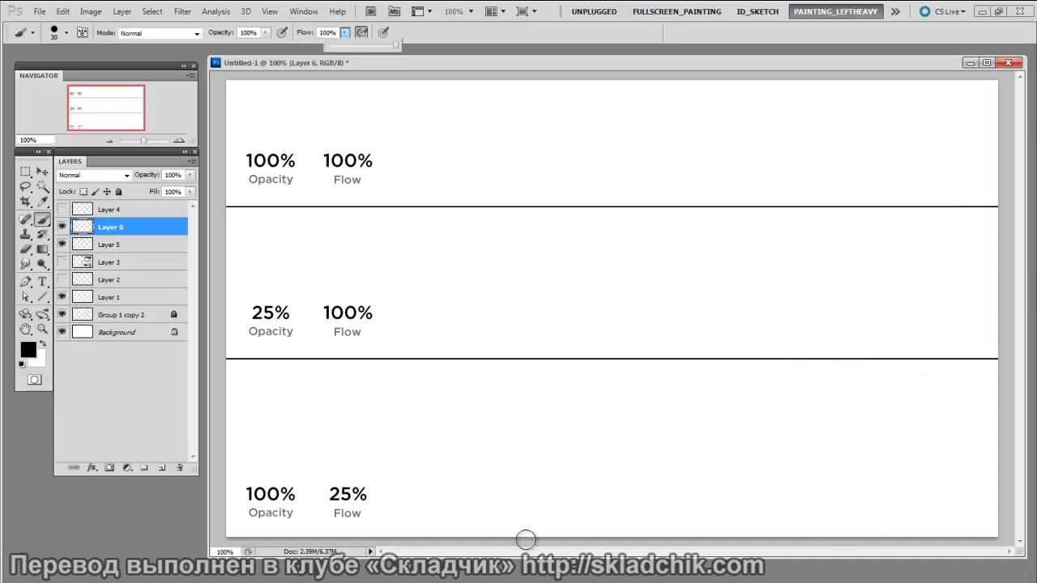
- On Layer 6, paint a wavy line and a hatched patch in the 100% opacity, 100% flow row, reducing the brush to 15 px
click(478, 69)
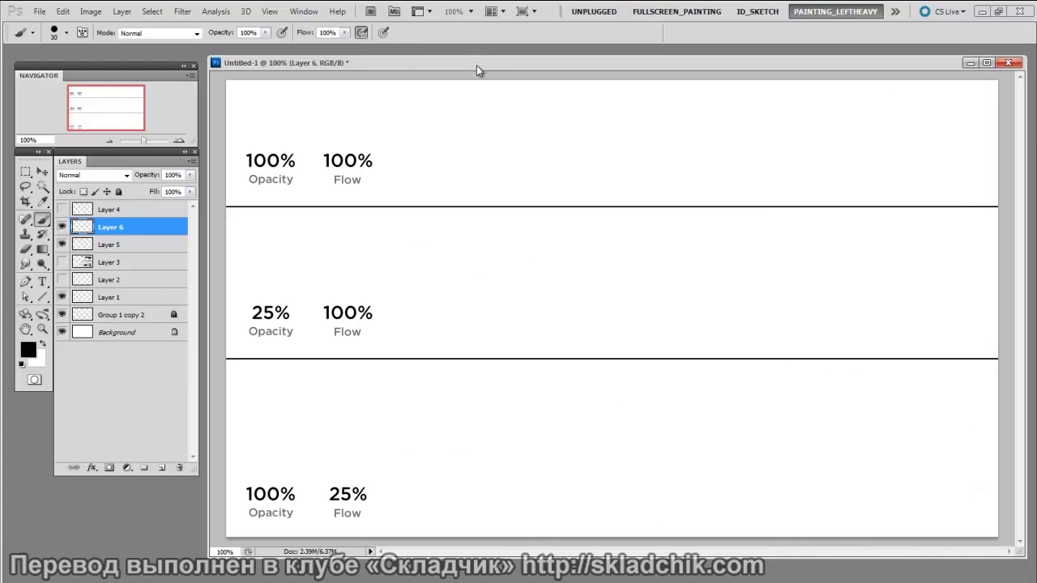
key(bracketleft)
key(bracketleft)
key(bracketleft)
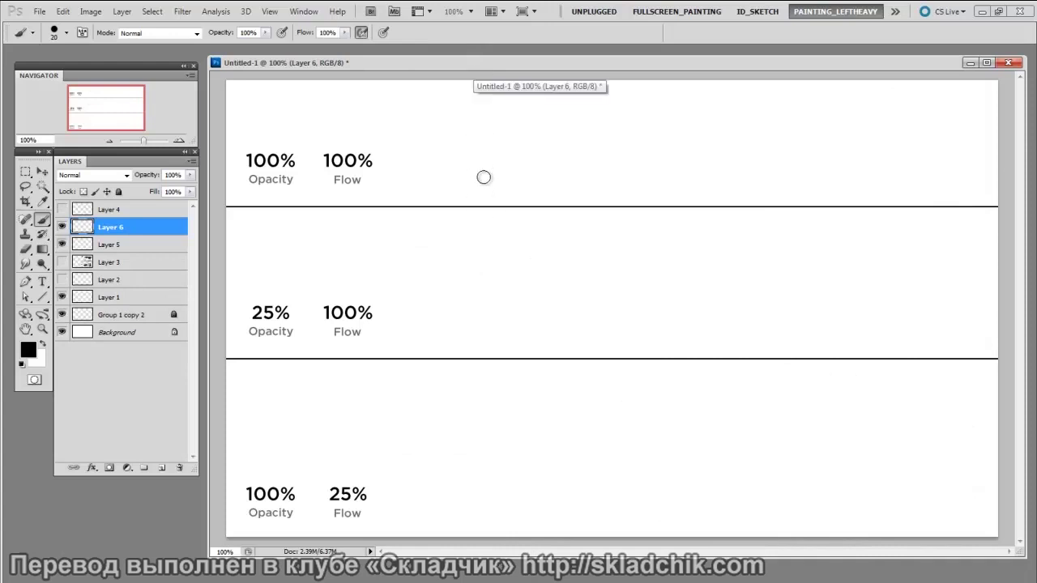
drag(415, 149, 676, 126)
mouse_move(760, 120)
mouse_down()
mouse_move(715, 123)
mouse_move(812, 110)
mouse_move(775, 137)
mouse_move(820, 139)
mouse_move(777, 150)
mouse_move(736, 178)
mouse_move(841, 172)
mouse_move(800, 164)
mouse_move(848, 133)
mouse_move(828, 196)
mouse_up()
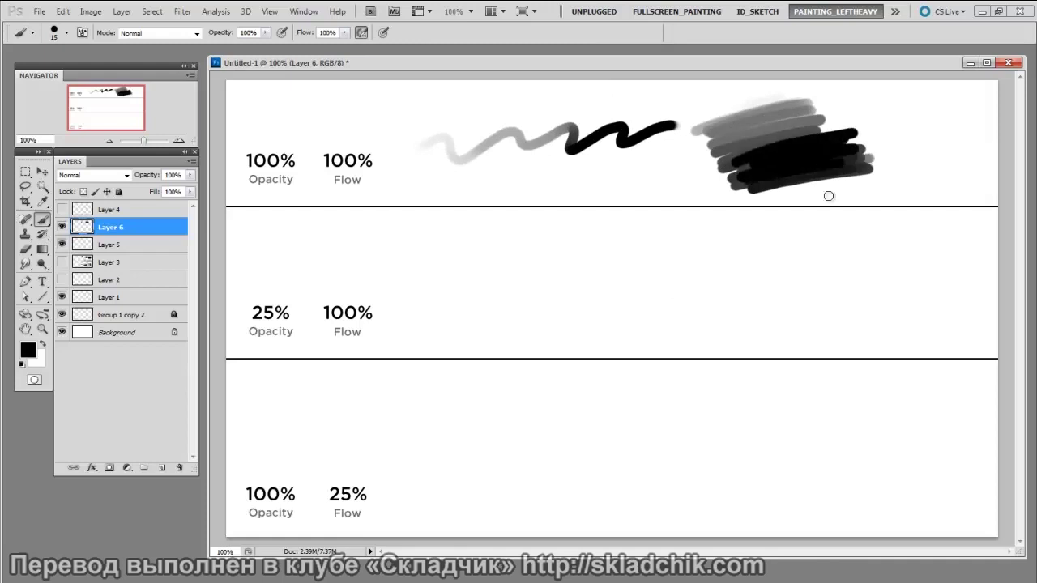
- Lower the brush opacity to about 25% and paint two overlapping scribbled patches in the 25% opacity row
click(266, 33)
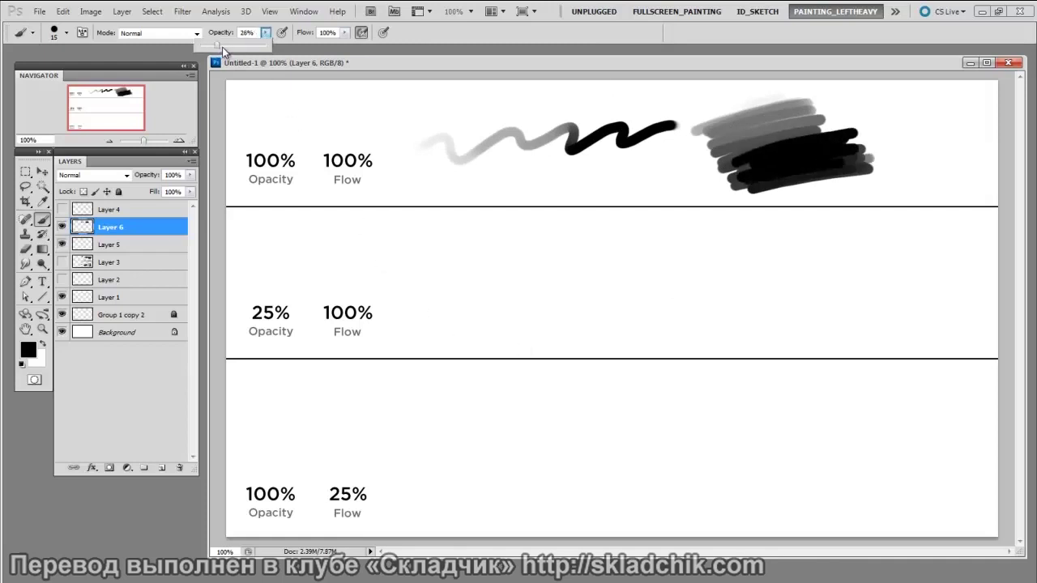
mouse_move(421, 267)
mouse_down()
mouse_move(445, 275)
mouse_move(590, 248)
mouse_move(565, 269)
mouse_move(497, 286)
mouse_move(521, 263)
mouse_move(455, 287)
mouse_move(460, 275)
mouse_move(500, 282)
mouse_move(515, 299)
mouse_move(642, 265)
mouse_move(643, 281)
mouse_move(620, 262)
mouse_move(558, 283)
mouse_up()
mouse_move(523, 342)
mouse_down()
mouse_move(591, 262)
mouse_move(612, 255)
mouse_move(543, 330)
mouse_move(657, 235)
mouse_move(610, 315)
mouse_up()
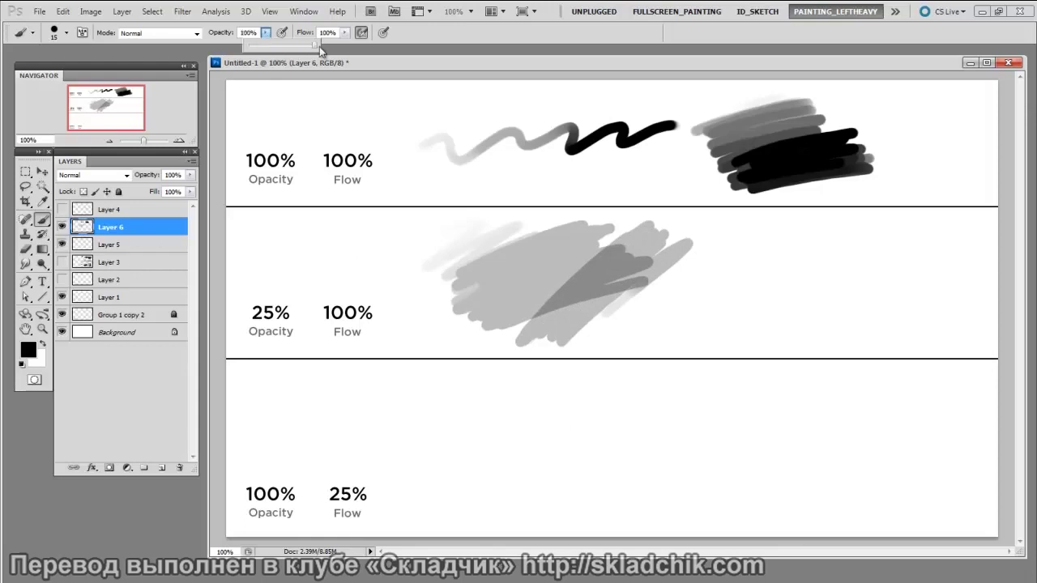
- Set the brush flow to 22% and paint a thin zigzag and broad soft strokes with an enlarged brush in the 25% flow row
click(345, 34)
mouse_move(419, 428)
mouse_down()
mouse_move(539, 421)
mouse_move(648, 433)
mouse_up()
key(bracketright)
key(bracketright)
key(bracketright)
key(bracketright)
key(bracketright)
key(bracketright)
key(bracketright)
key(bracketright)
mouse_move(433, 500)
mouse_down()
mouse_move(769, 500)
mouse_move(862, 463)
mouse_up()
mouse_move(731, 401)
mouse_down()
mouse_move(919, 445)
mouse_move(862, 437)
mouse_move(859, 450)
mouse_move(909, 467)
mouse_move(896, 443)
mouse_move(838, 483)
mouse_move(818, 481)
mouse_move(866, 424)
mouse_move(877, 427)
mouse_move(824, 465)
mouse_move(891, 435)
mouse_move(859, 452)
mouse_move(879, 417)
mouse_move(852, 503)
mouse_move(862, 472)
mouse_move(826, 460)
mouse_move(823, 483)
mouse_move(848, 414)
mouse_up()
- Adjust the brush size and build up the dark rounded mass at the end of the 25% flow row, finishing with a 50 px brush
key(bracketleft)
key(bracketleft)
key(bracketleft)
key(bracketright)
key(bracketright)
key(bracketright)
key(bracketright)
key(bracketright)
key(bracketright)
key(bracketleft)
key(bracketleft)
key(bracketleft)
key(bracketleft)
key(bracketleft)
key(bracketleft)
mouse_move(905, 400)
mouse_down()
mouse_move(946, 420)
mouse_move(910, 447)
mouse_move(910, 457)
mouse_move(932, 479)
mouse_up()
key(bracketright)
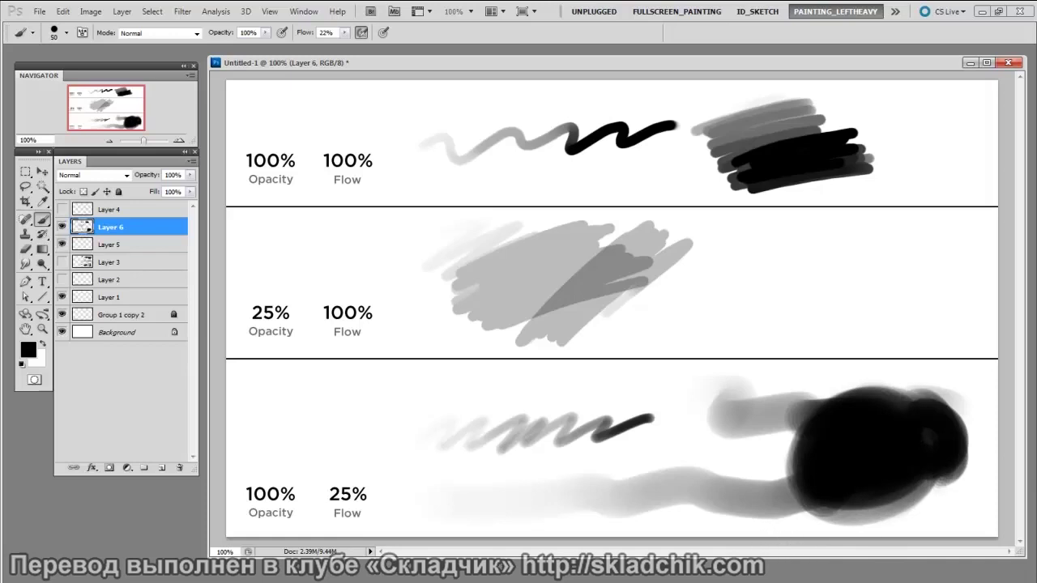